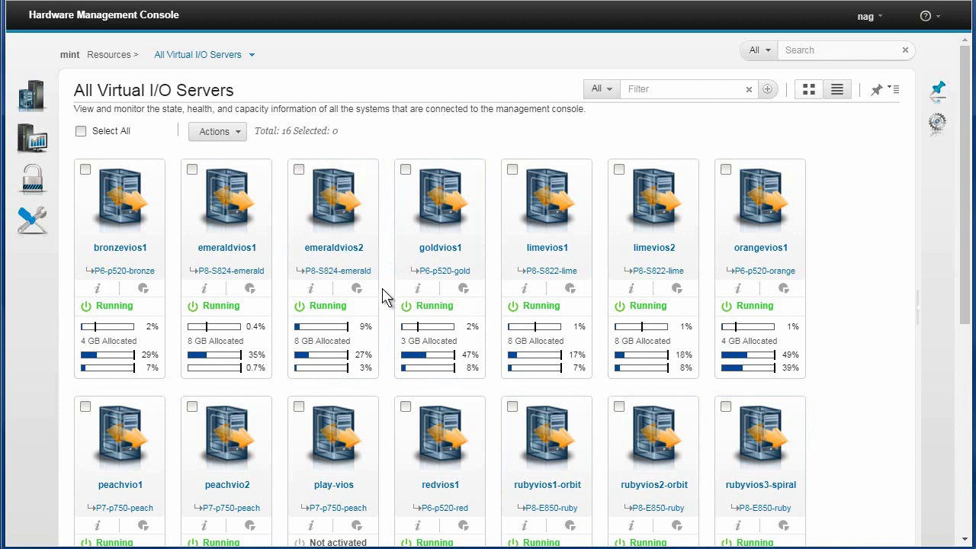
Step: Open play-vios's Activate Virtual IO Server options and cancel, leaving it not activated
scroll(395, 503, down, 2)
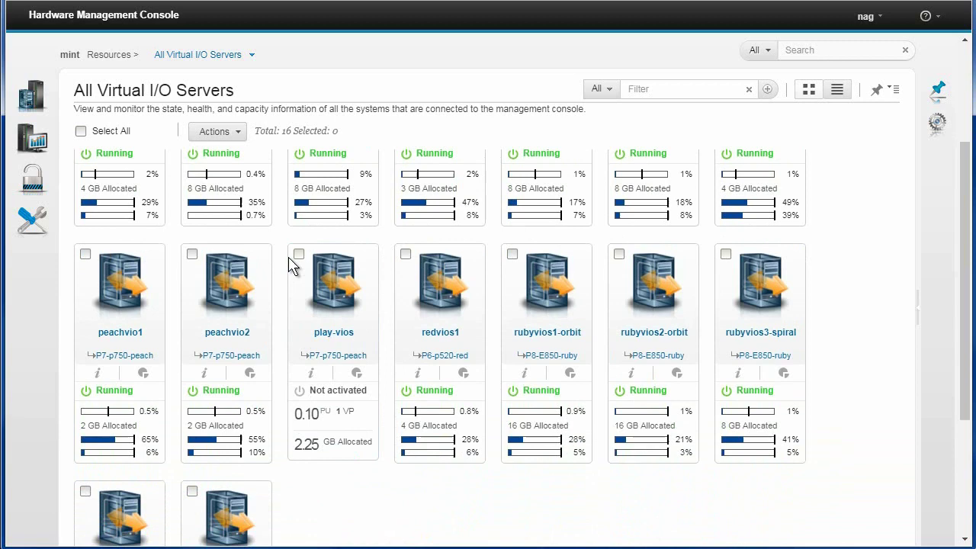
click(299, 254)
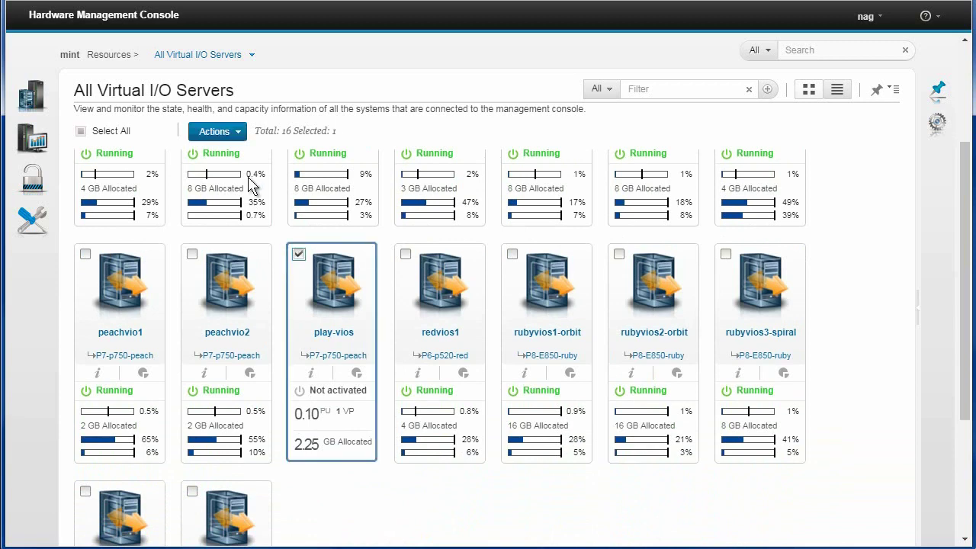
click(236, 135)
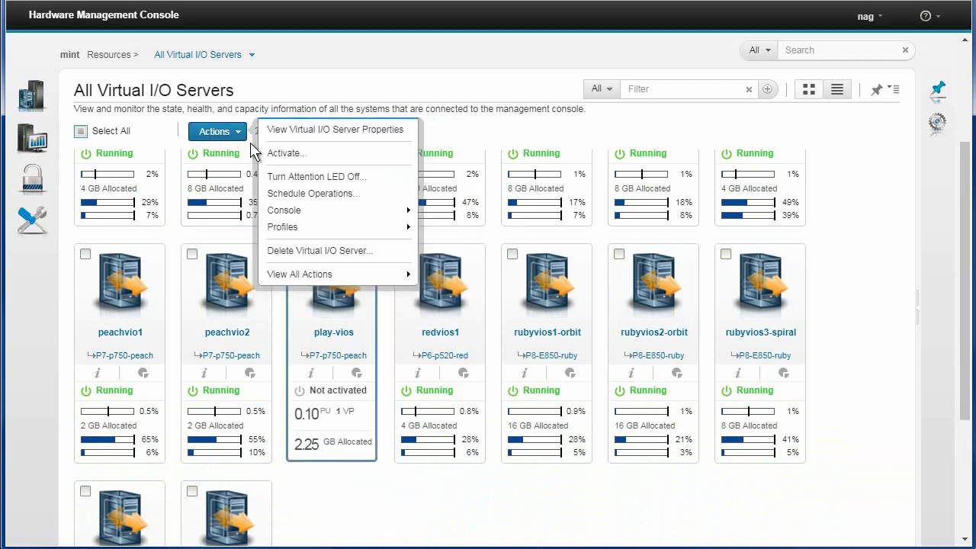
click(306, 157)
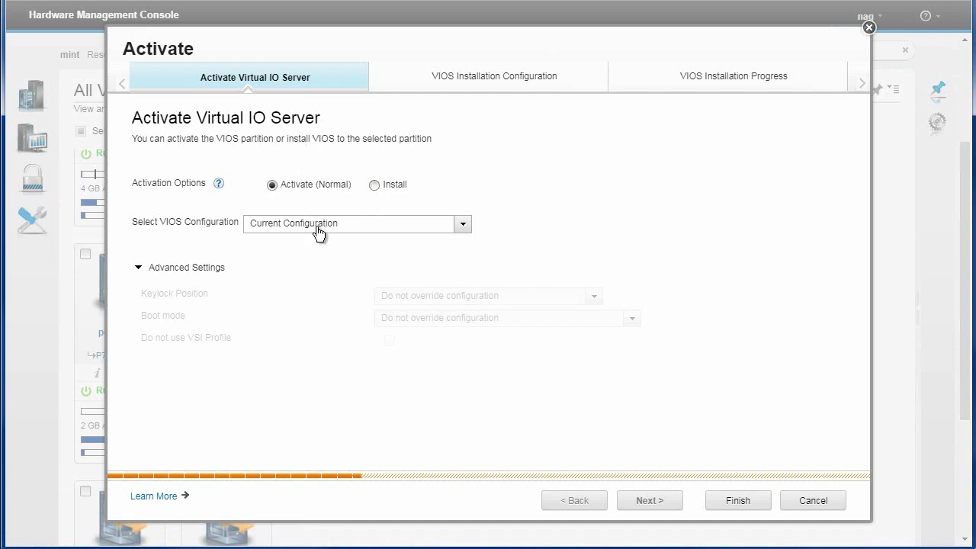
click(828, 514)
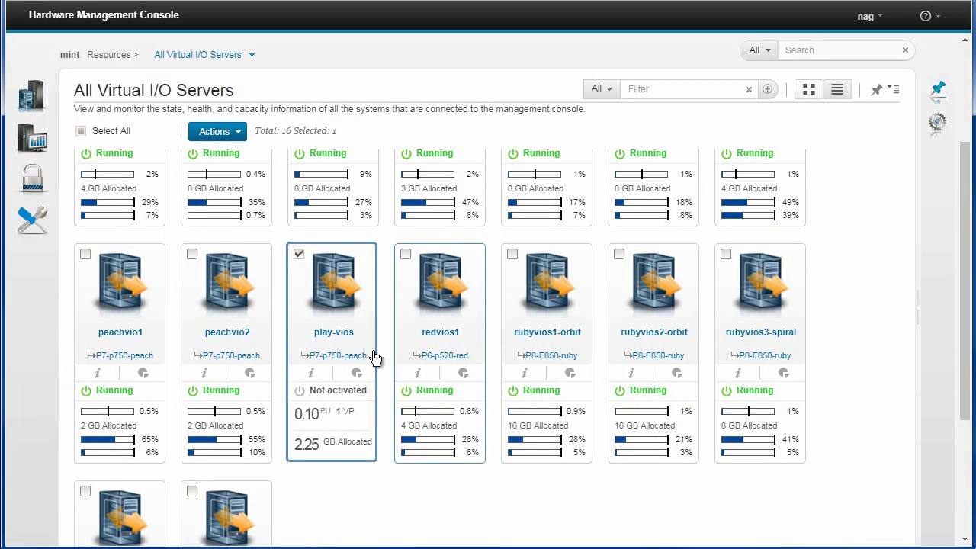
Step: Switch the selection from play-vios to redvios1 and check its Shutdown action without using it
click(299, 255)
click(405, 255)
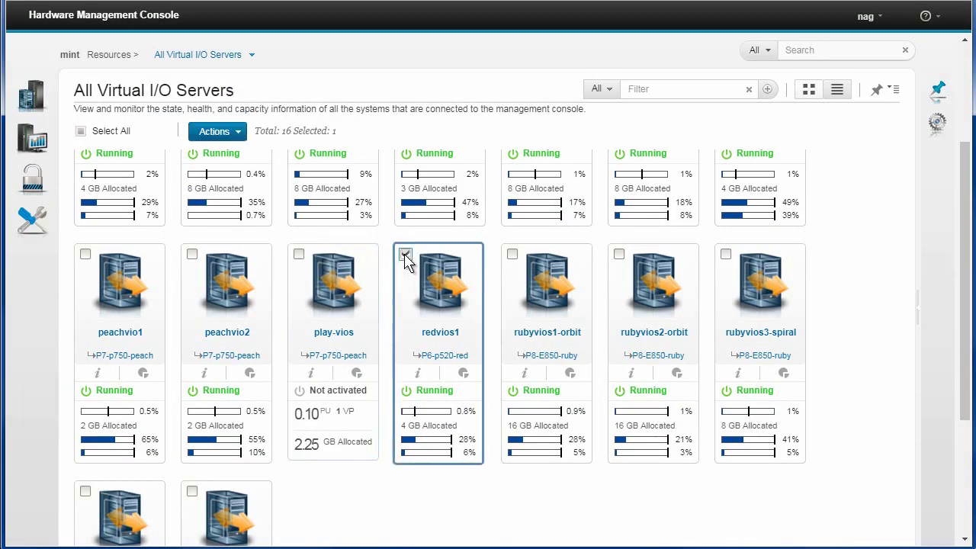
click(238, 133)
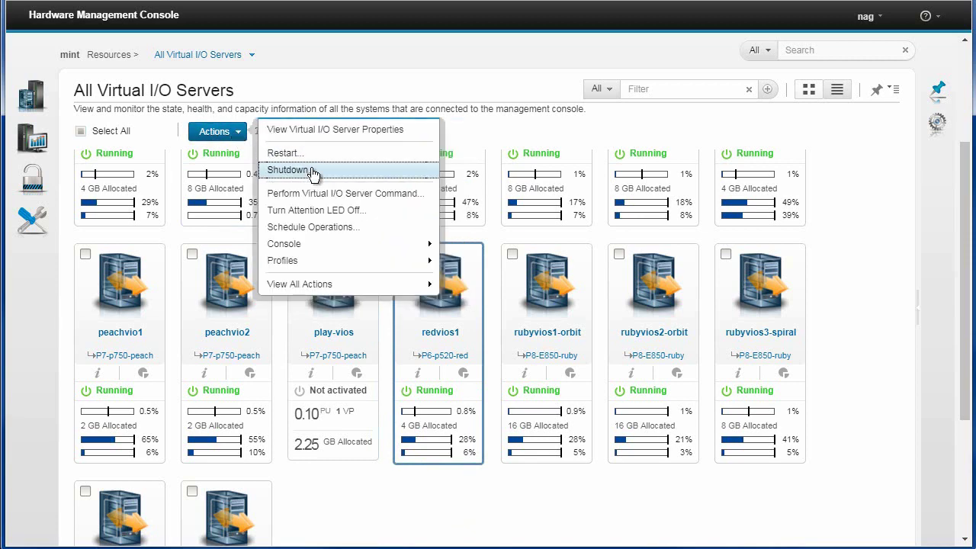
click(374, 522)
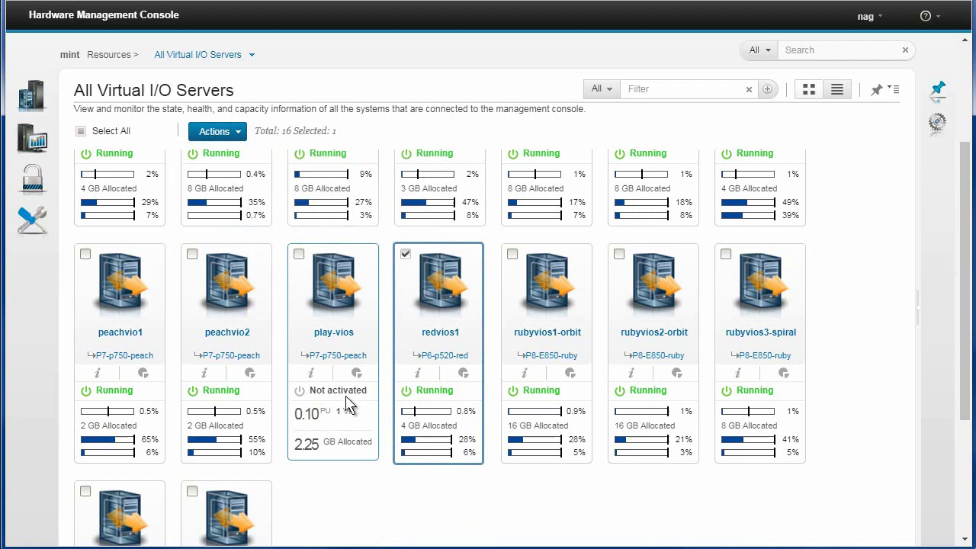
Step: View redvios1's properties summary and highlight its VIOS version 2.2.5.10
click(419, 374)
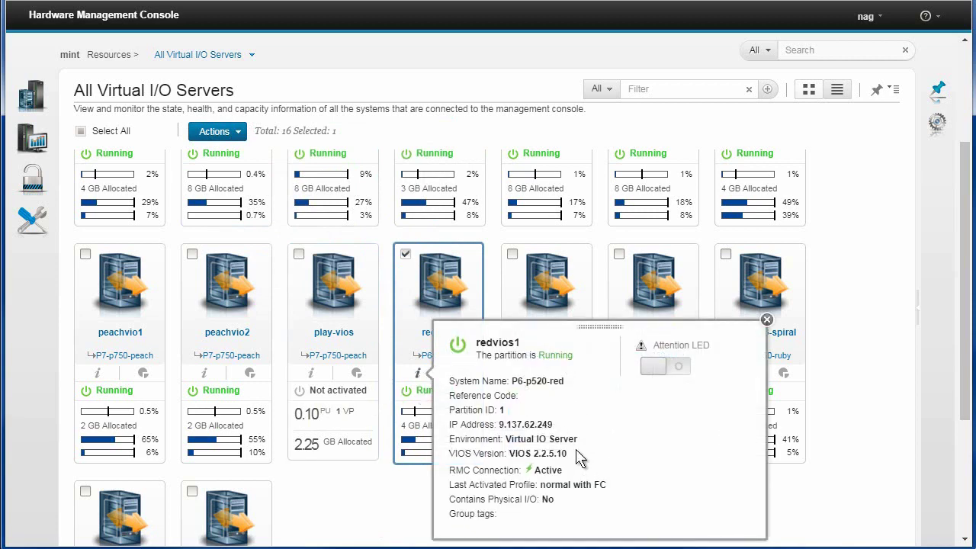
drag(581, 457, 509, 455)
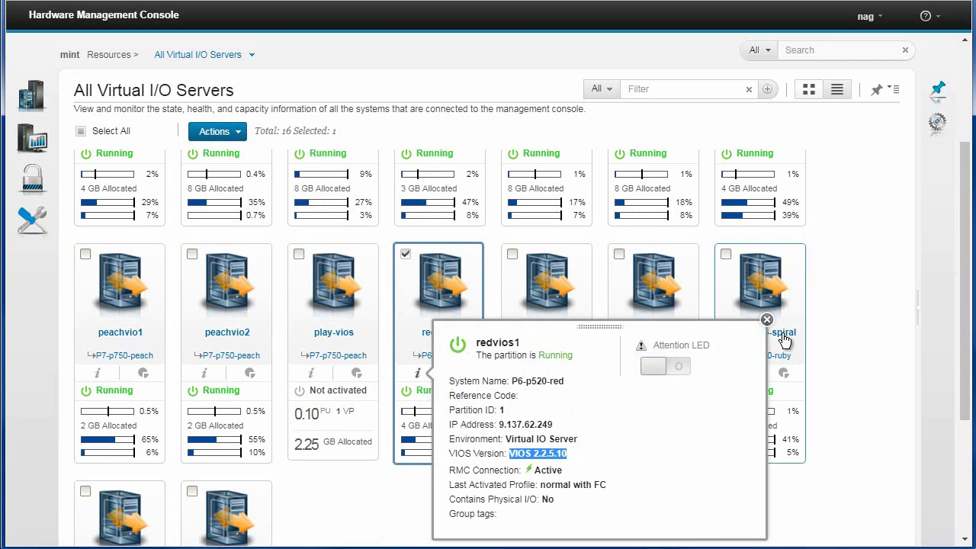
click(766, 319)
Step: Filter the server list by 'em', then check emeraldvios1's version and performance summaries
click(671, 89)
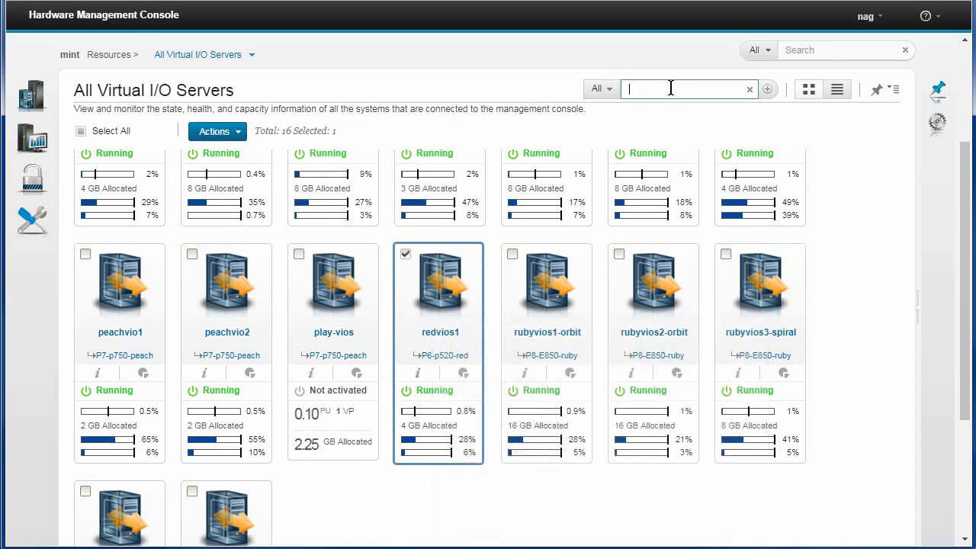
text(em)
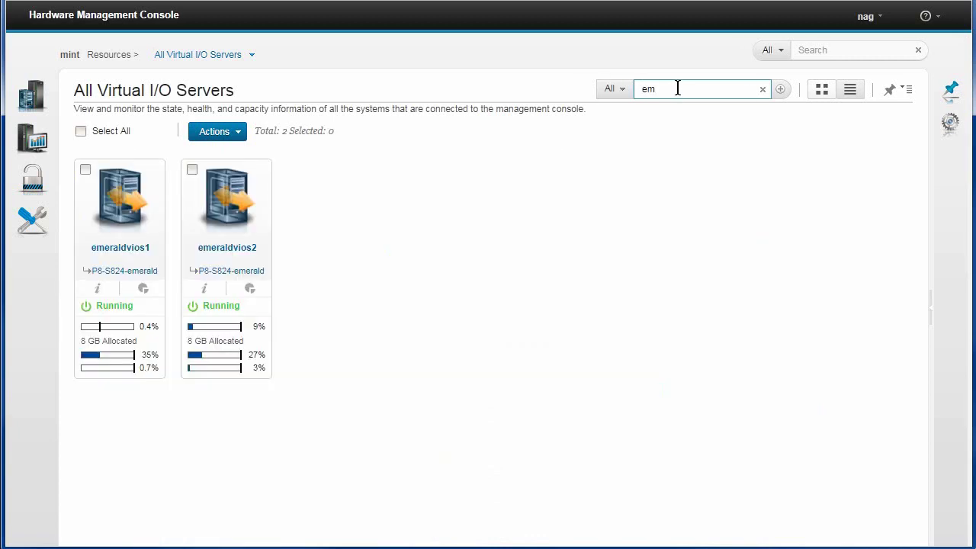
click(104, 290)
drag(255, 381, 189, 384)
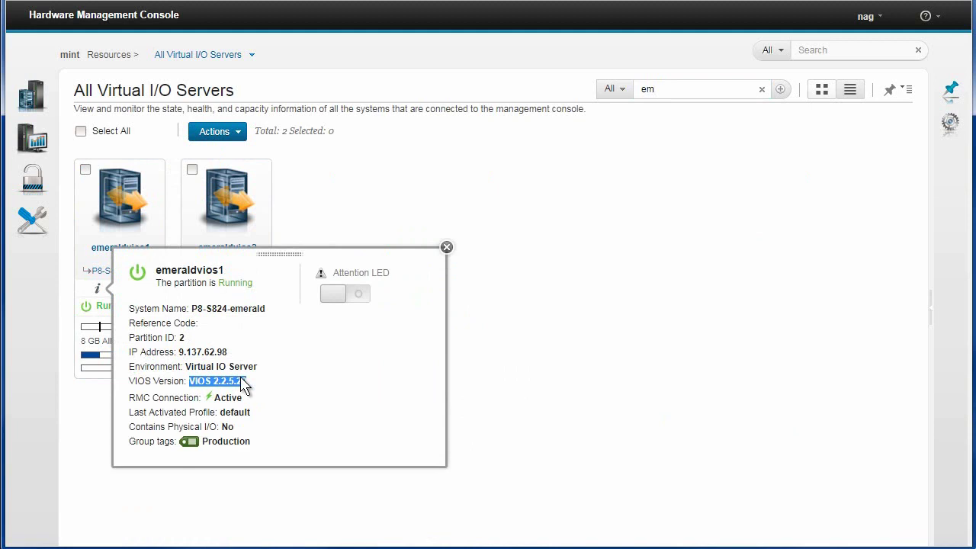
click(328, 378)
click(447, 248)
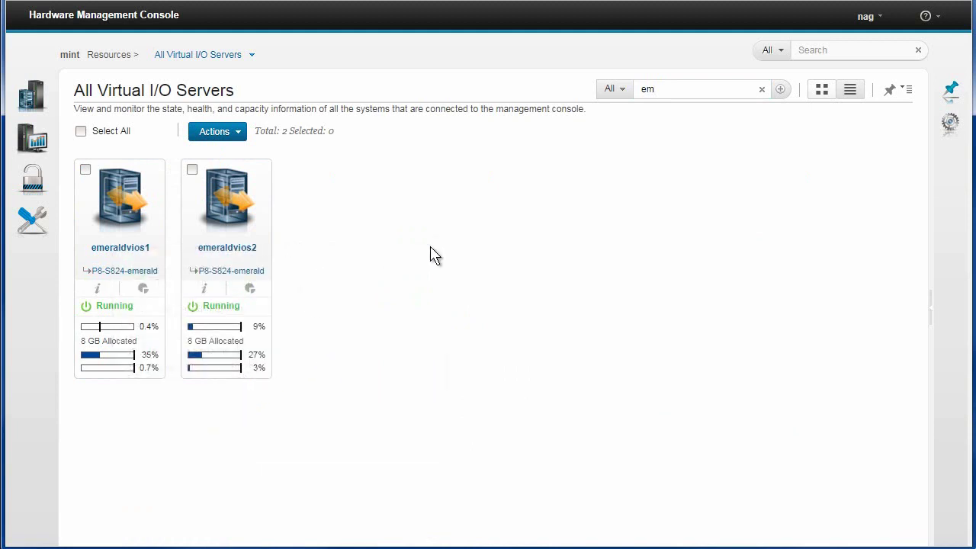
click(143, 289)
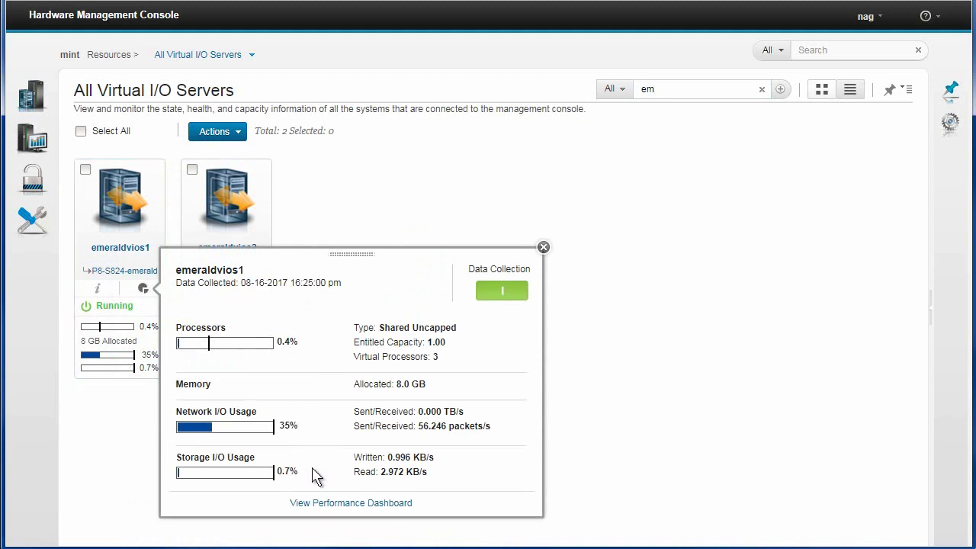
click(543, 249)
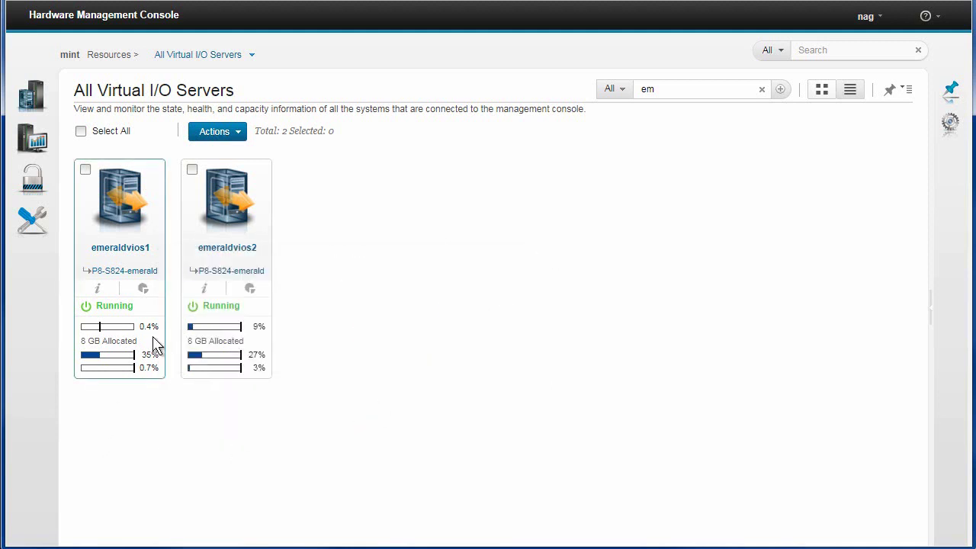
Step: Go through emeraldvios1's general and processor properties, then view its 8 GB memory allocation
click(120, 249)
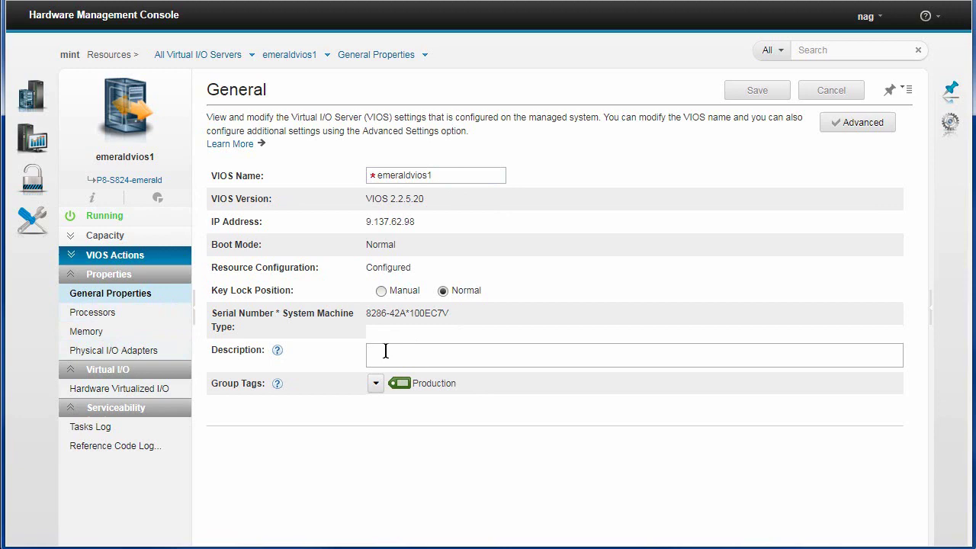
click(106, 315)
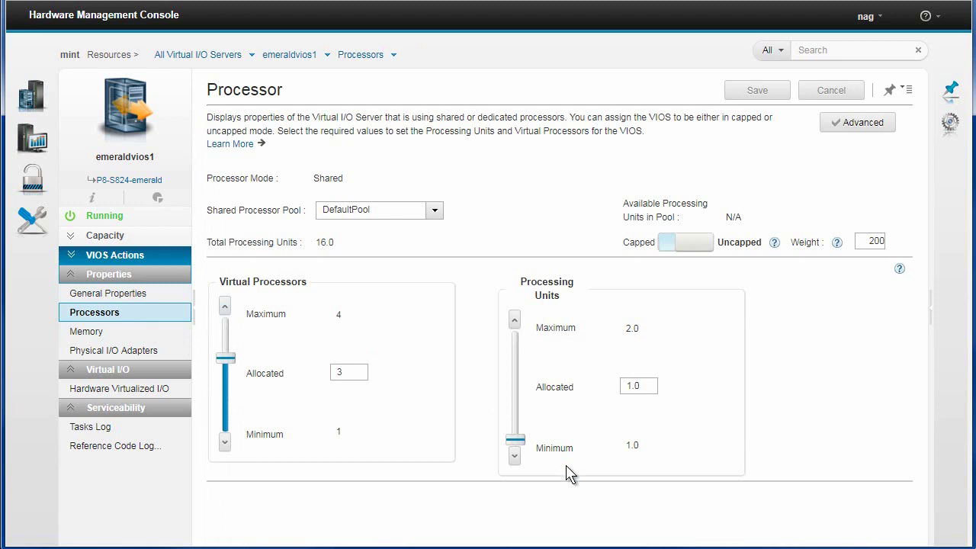
click(93, 335)
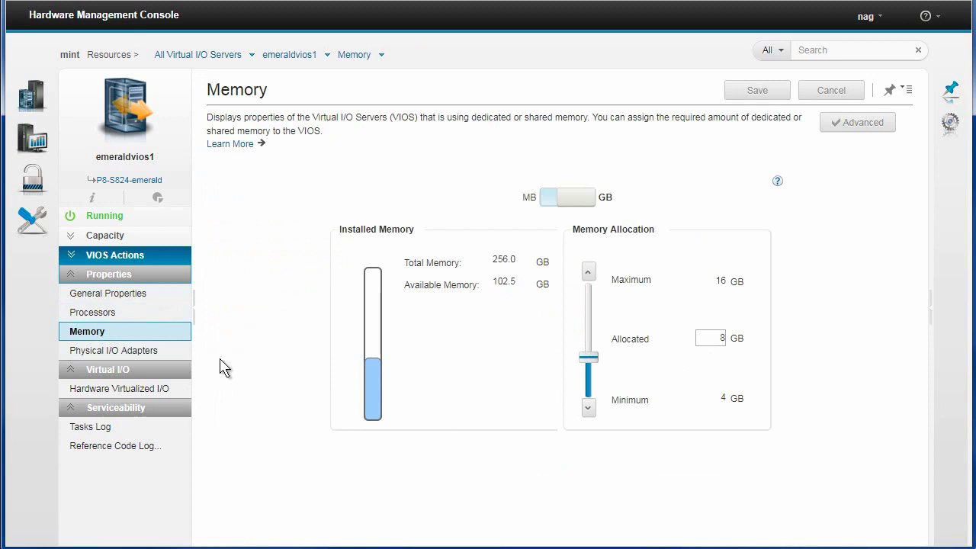
Step: Show emeraldvios1's physical adapters: Fibre Channel, SAS RAID and 4-port Gigabit Ethernet
click(138, 350)
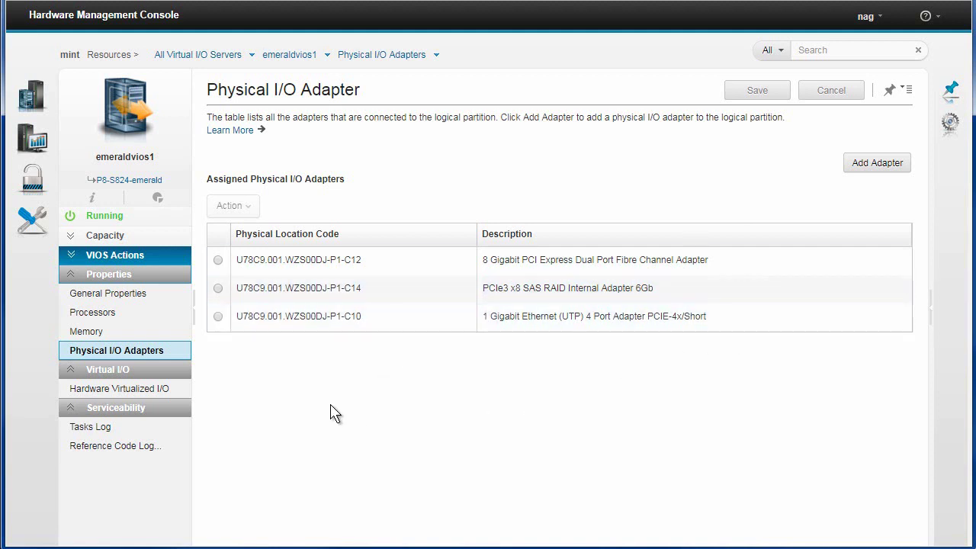
Step: Open emeraldvios1's Hardware Virtualized I/O page and cancel adding an SR-IOV logical port
click(123, 386)
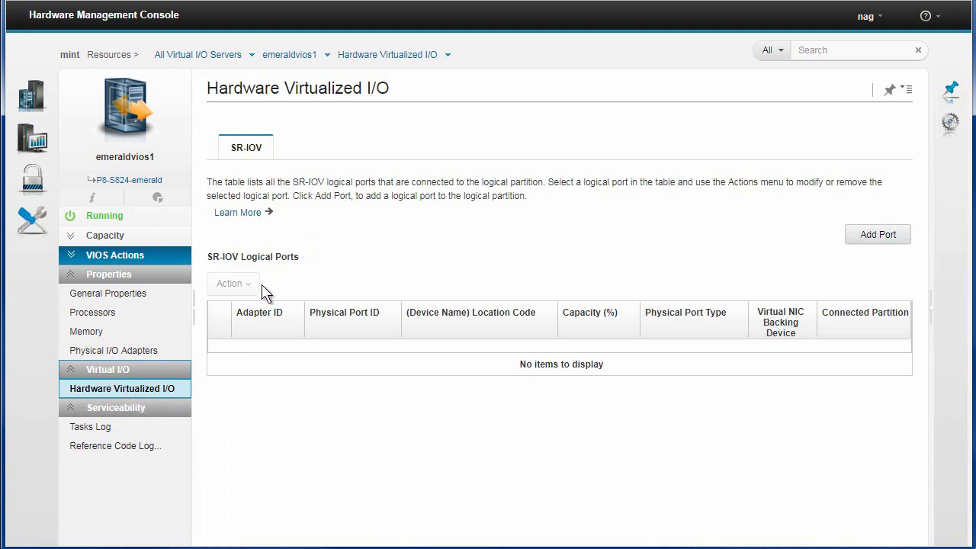
click(878, 234)
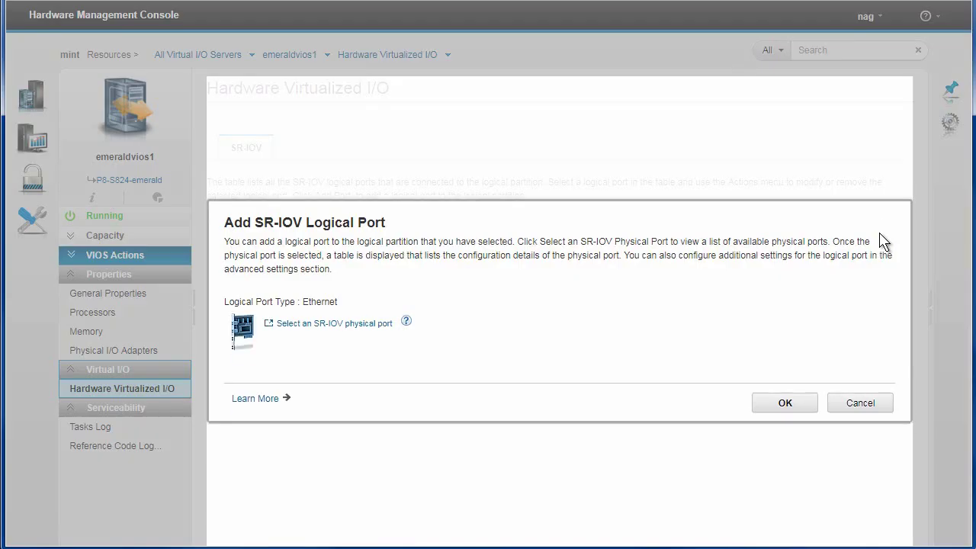
click(864, 404)
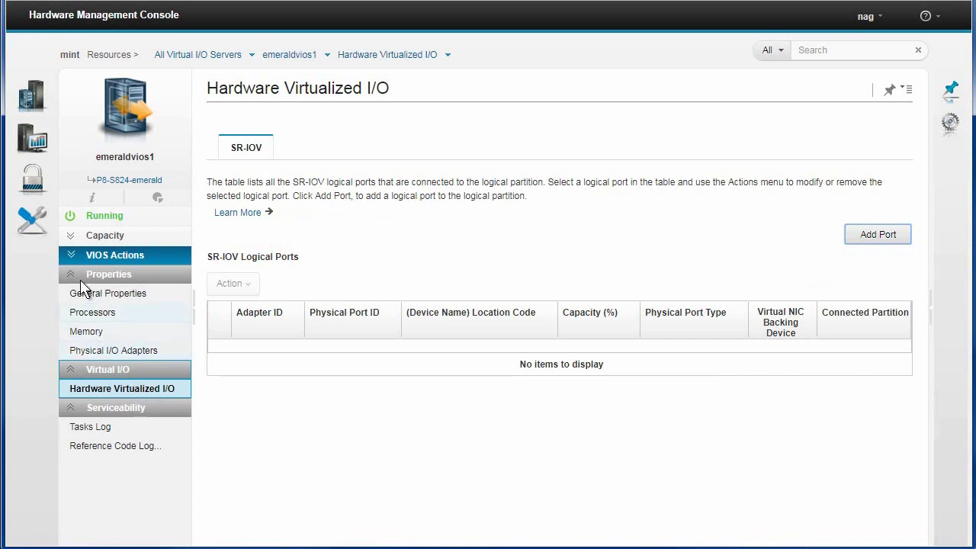
Step: Toggle the Capacity panel, then expand VIOS Actions and Operations in the sidebar
click(72, 238)
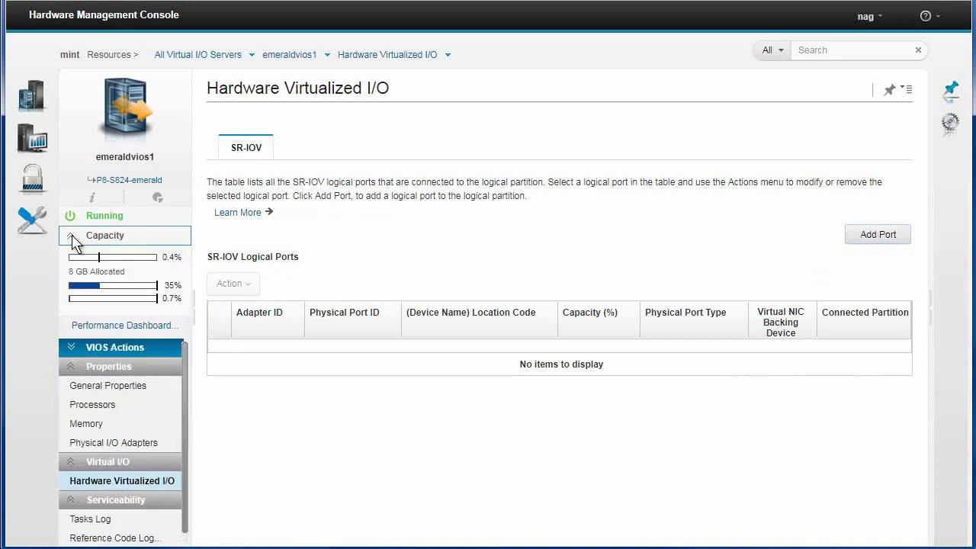
click(73, 239)
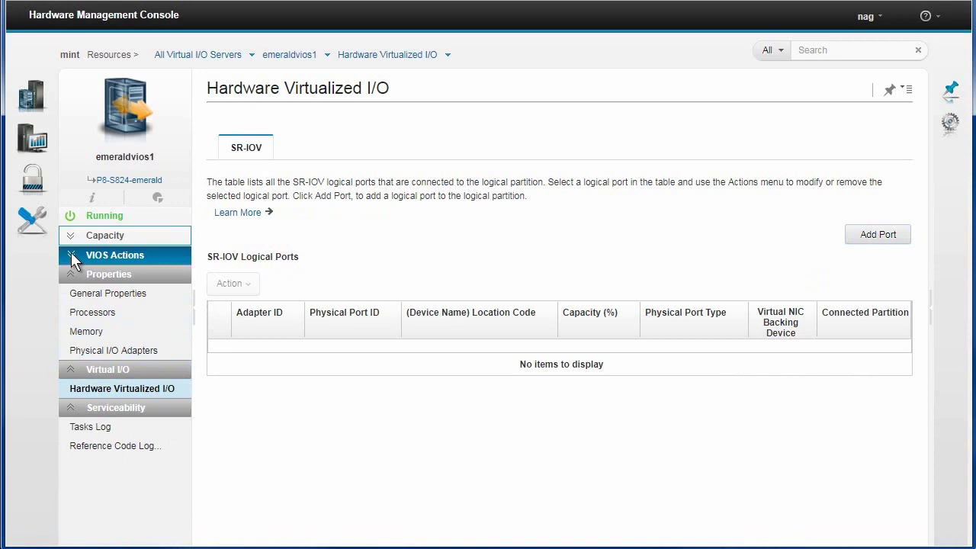
click(72, 254)
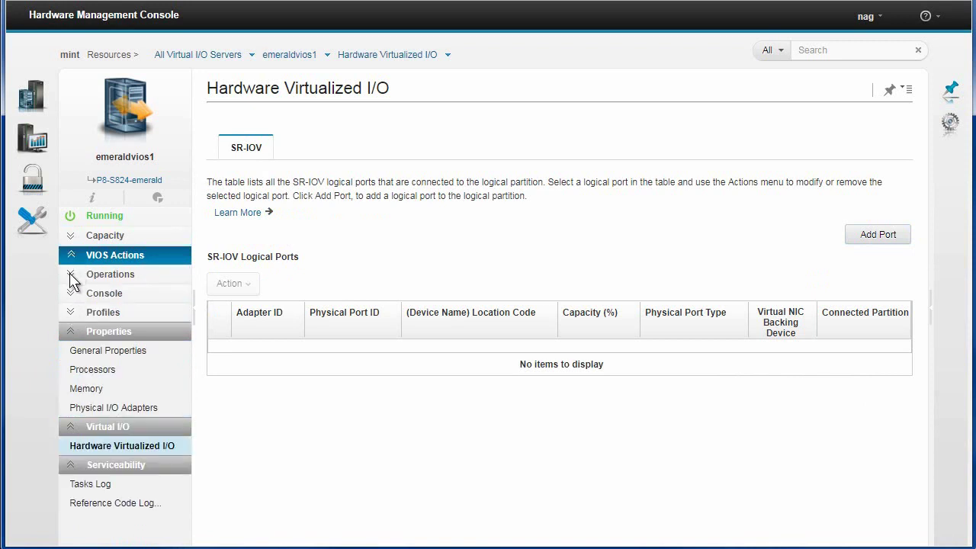
click(75, 273)
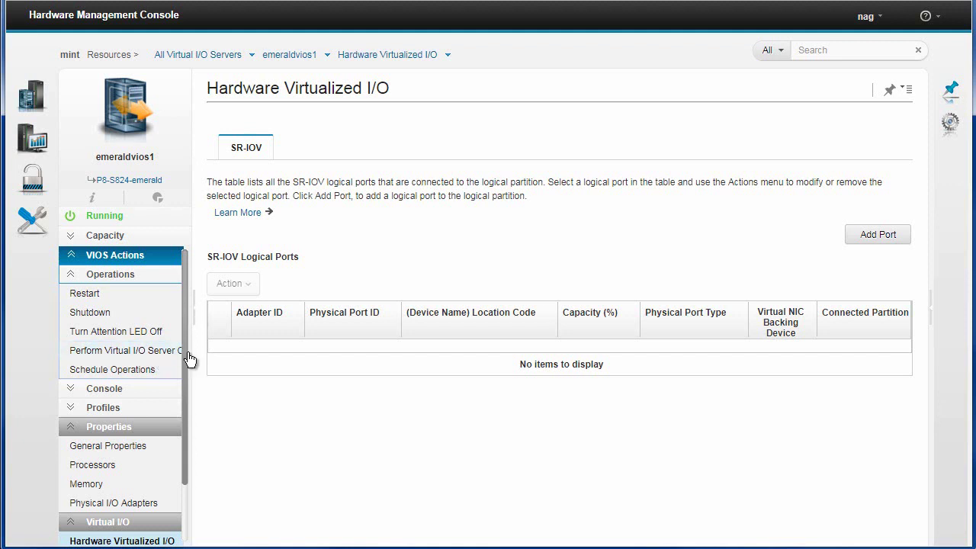
Step: Run the ioslevel command on emeraldvios1 as a Virtual I/O Server command
click(124, 351)
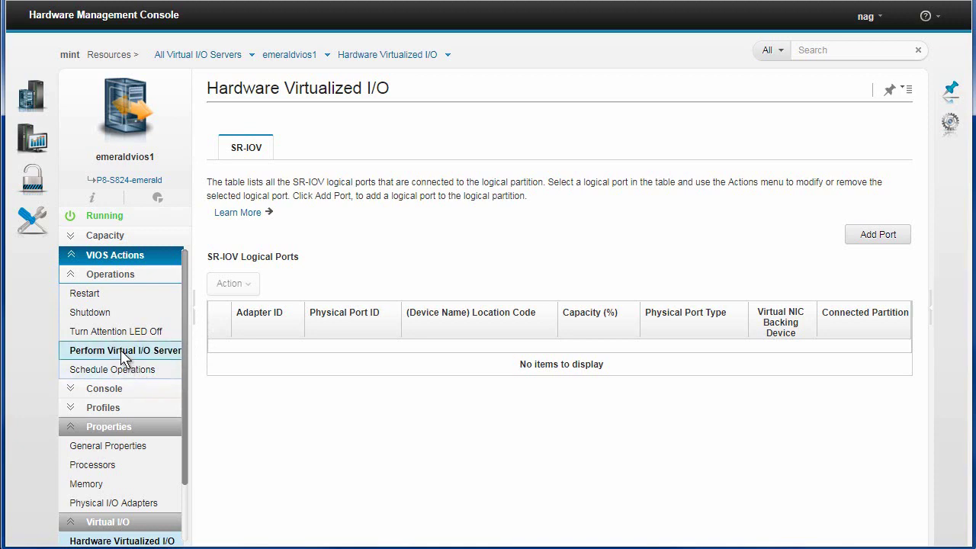
drag(69, 66, 555, 83)
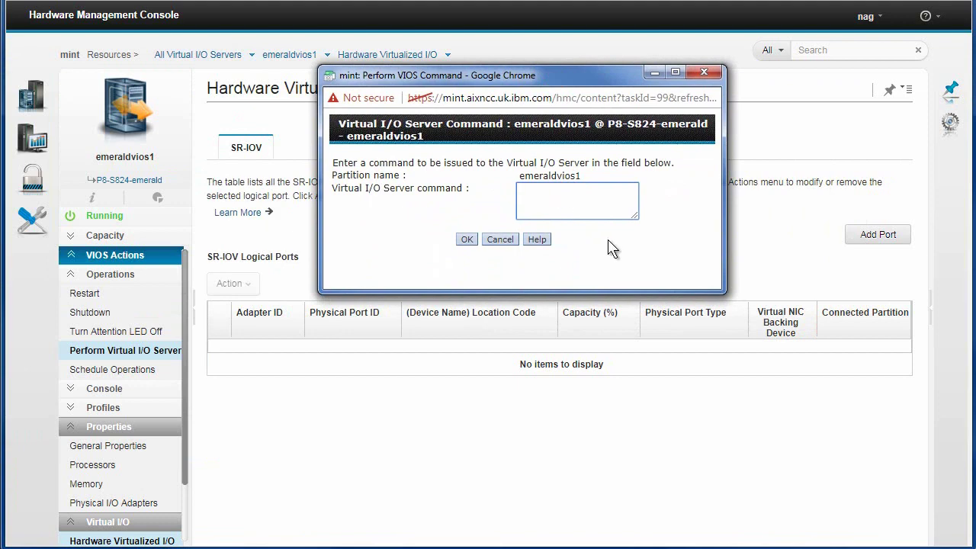
text(ioslevel)
key(Return)
key(BackSpace)
click(465, 239)
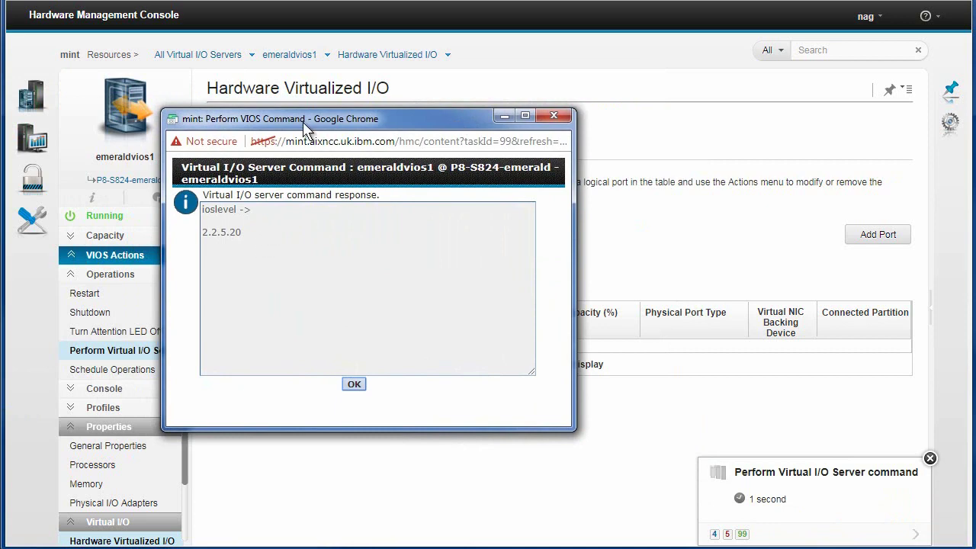
Step: Read the 2.2.5.20 response, then open and close the partition summary card
drag(309, 123, 485, 88)
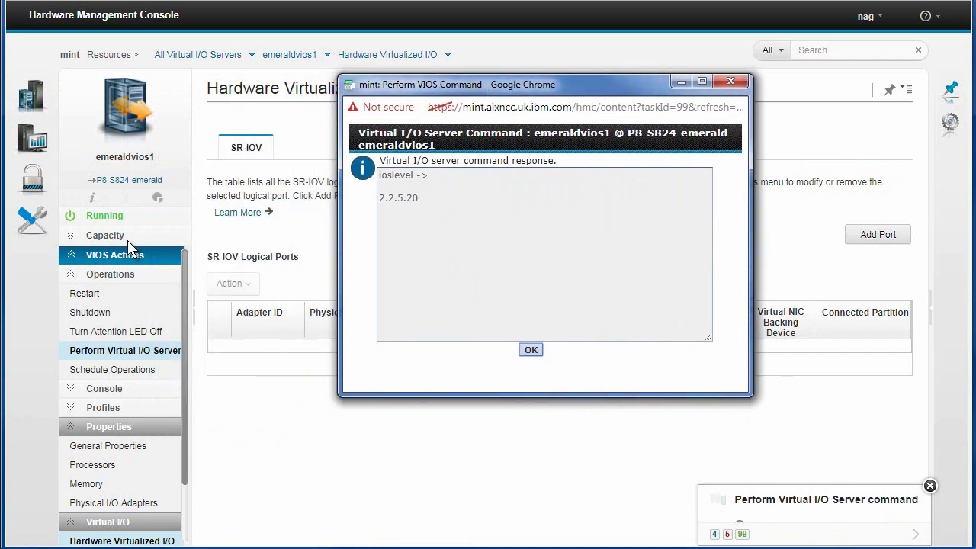
click(95, 201)
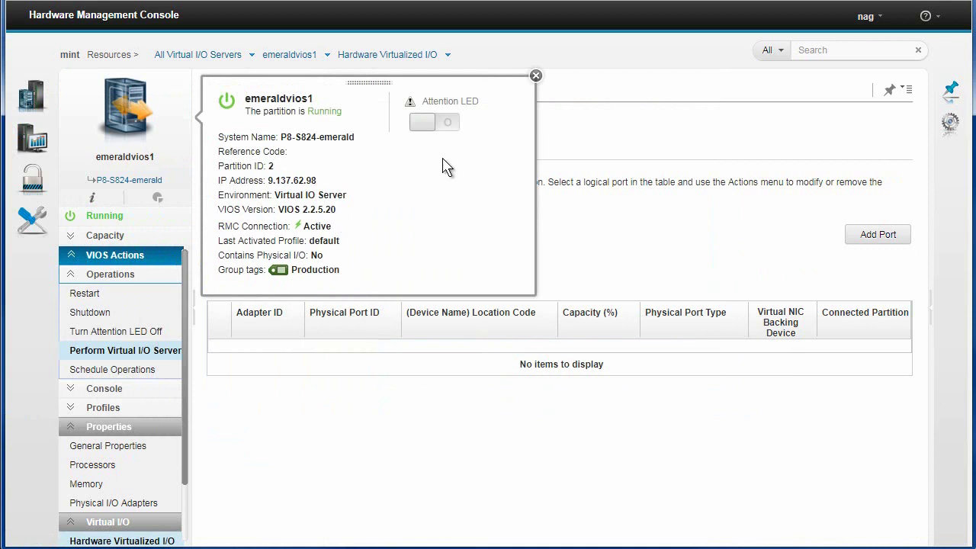
click(536, 76)
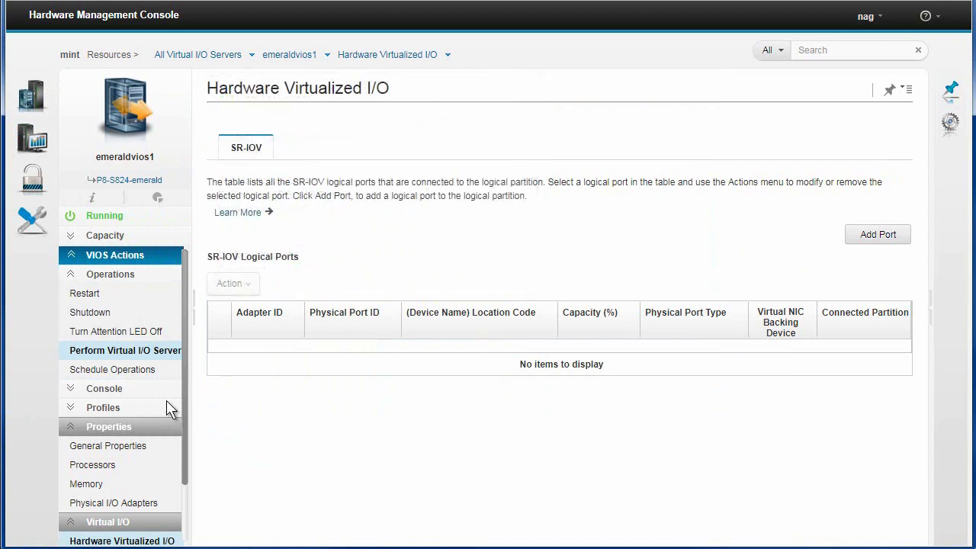